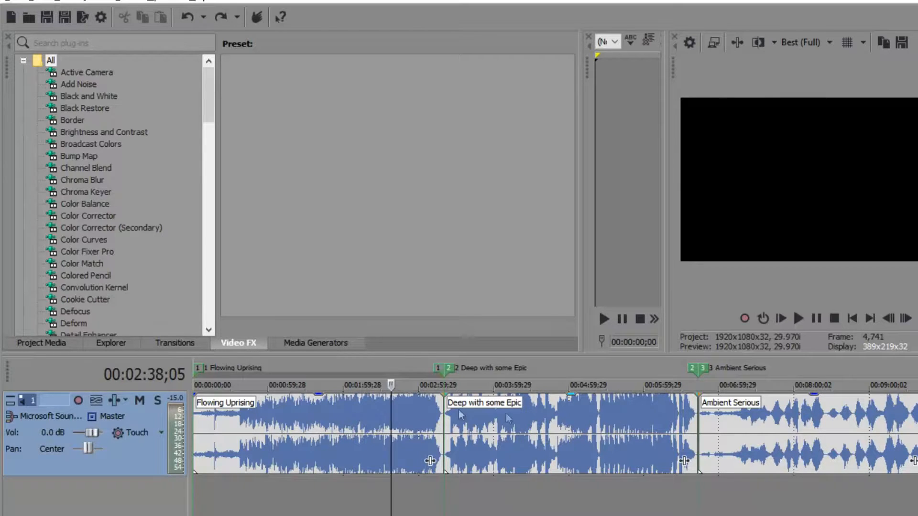
# Try splitting the Flowing Uprising clip at 00:02:14;10 and 00:01:42;02, and undo both splits
pyautogui.click(361, 420)
pyautogui.press('s')
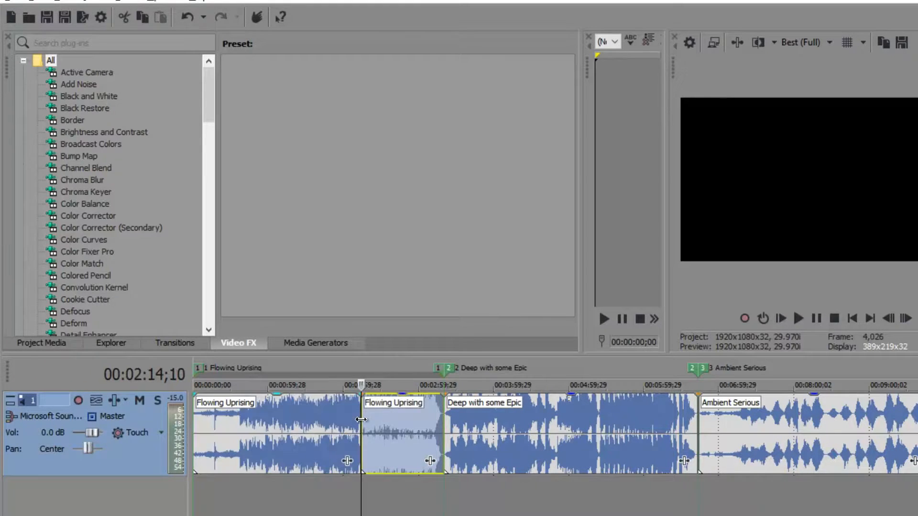
pyautogui.click(320, 419)
pyautogui.press('s')
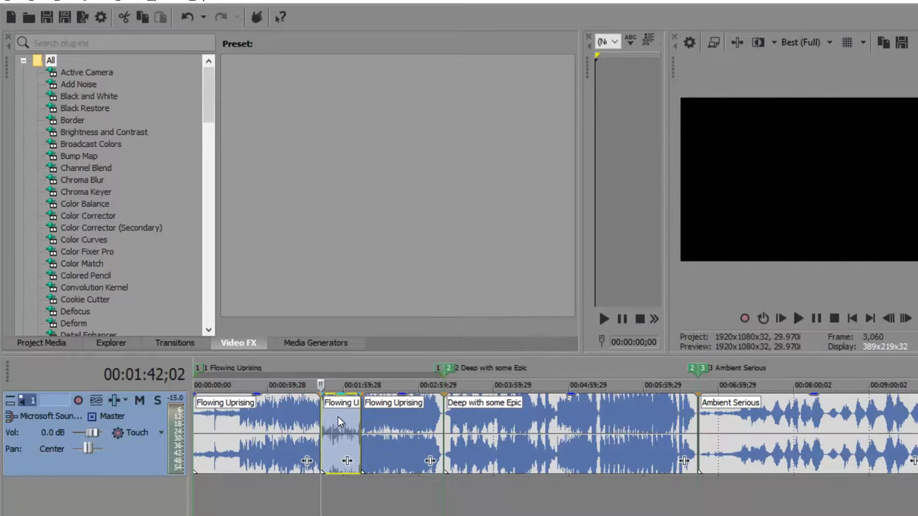
pyautogui.hotkey('ctrl', 'z')
pyautogui.hotkey('ctrl', 'z')
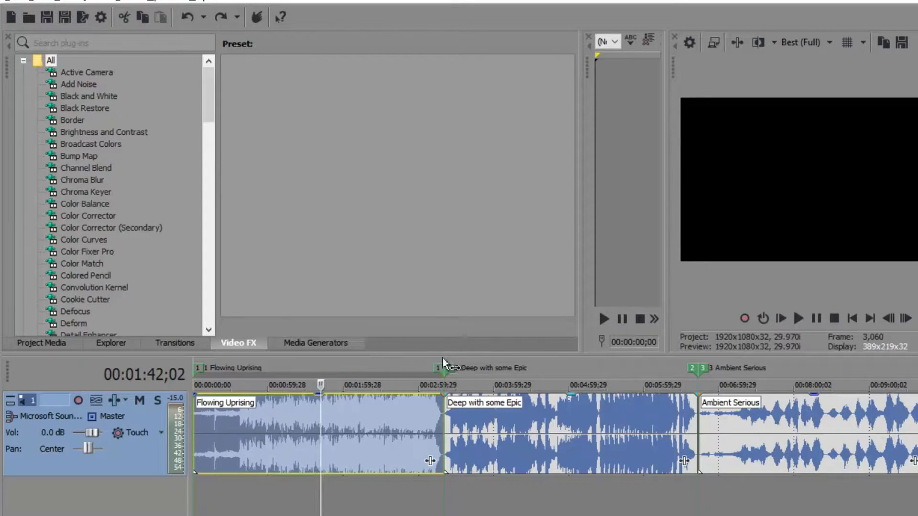
# Try creating an unnamed region over a section of the Flowing Uprising clip ending at 00:01:48;01, and undo the region
pyautogui.moveTo(445, 365); pyautogui.dragTo(170, 369)
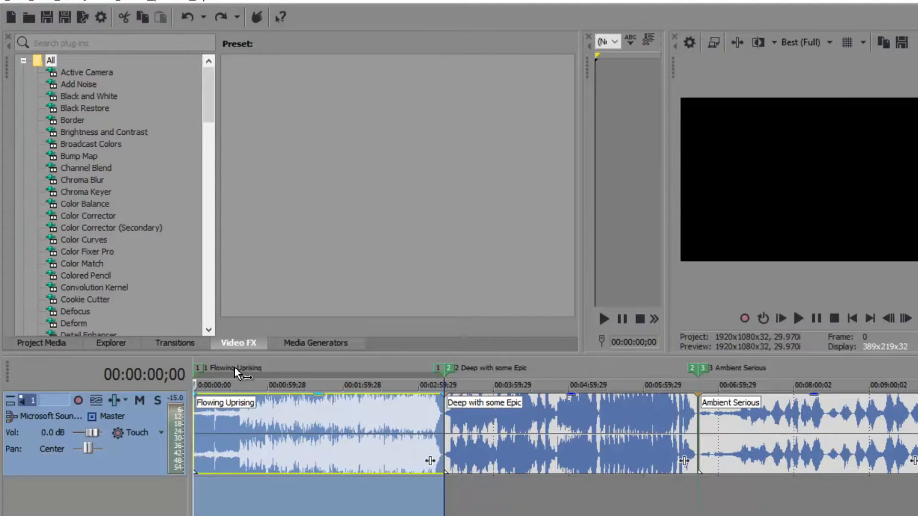
pyautogui.moveTo(280, 366); pyautogui.dragTo(327, 364)
pyautogui.press('r')
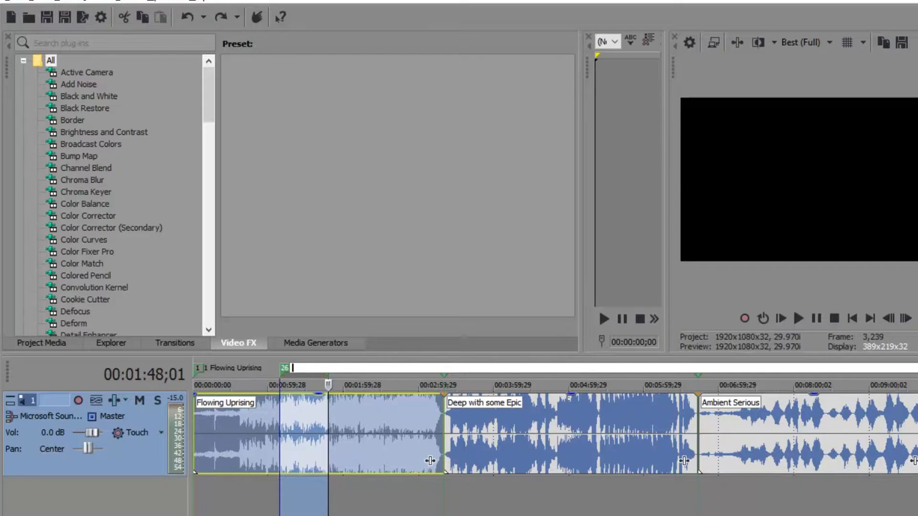
pyautogui.press('Return')
pyautogui.click(420, 502)
pyautogui.hotkey('ctrl', 'z')
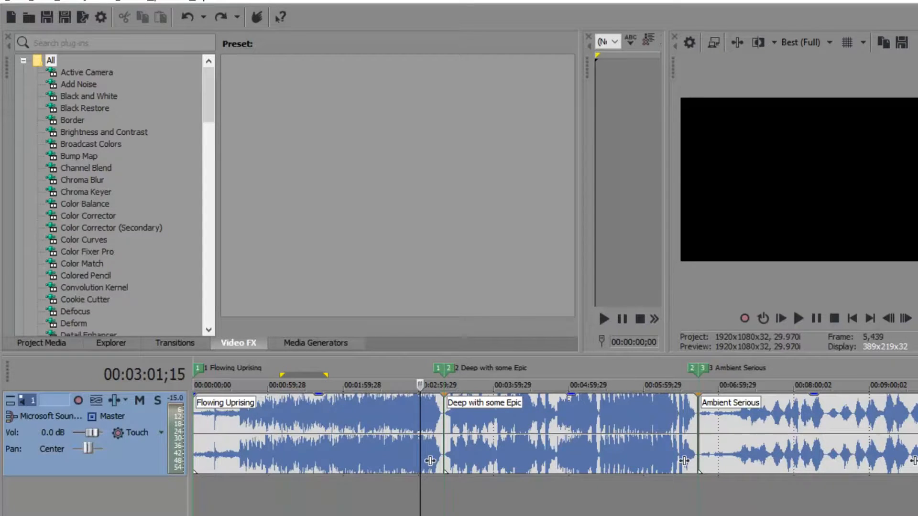
# Stretch the time selection to span the whole Flowing Uprising clip, from the timeline start to the clip's end
pyautogui.moveTo(282, 375); pyautogui.dragTo(194, 375)
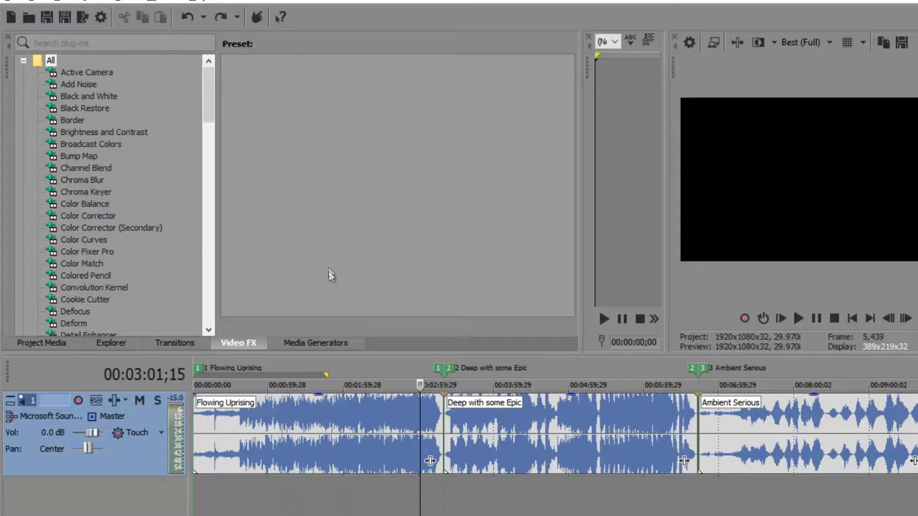
pyautogui.moveTo(325, 375); pyautogui.dragTo(441, 375)
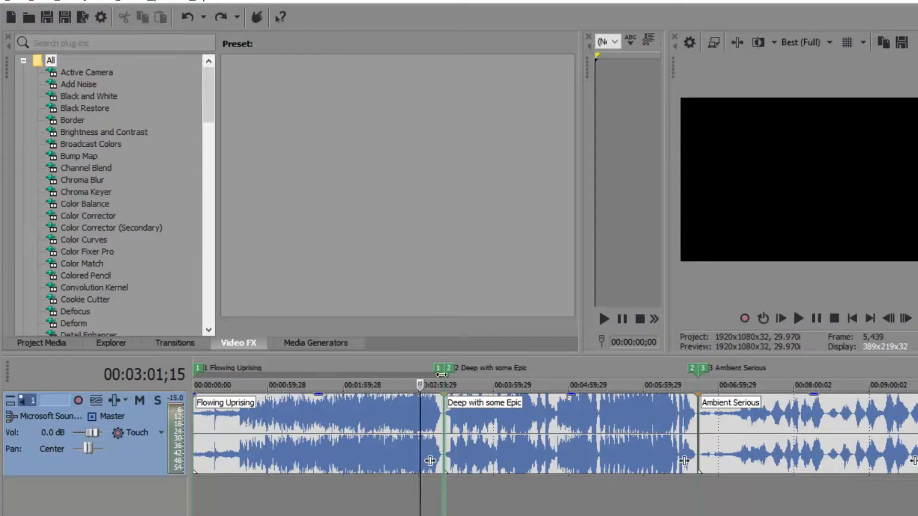
pyautogui.click(238, 365)
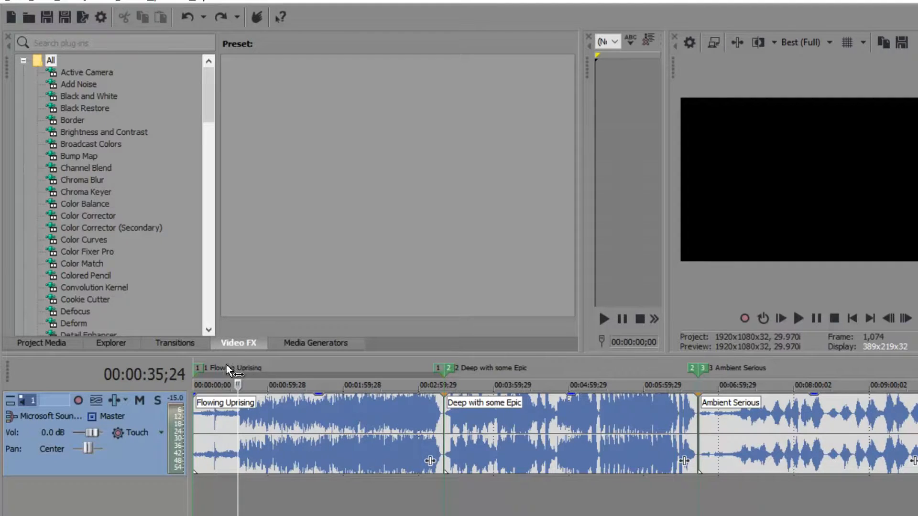
pyautogui.doubleClick(226, 365)
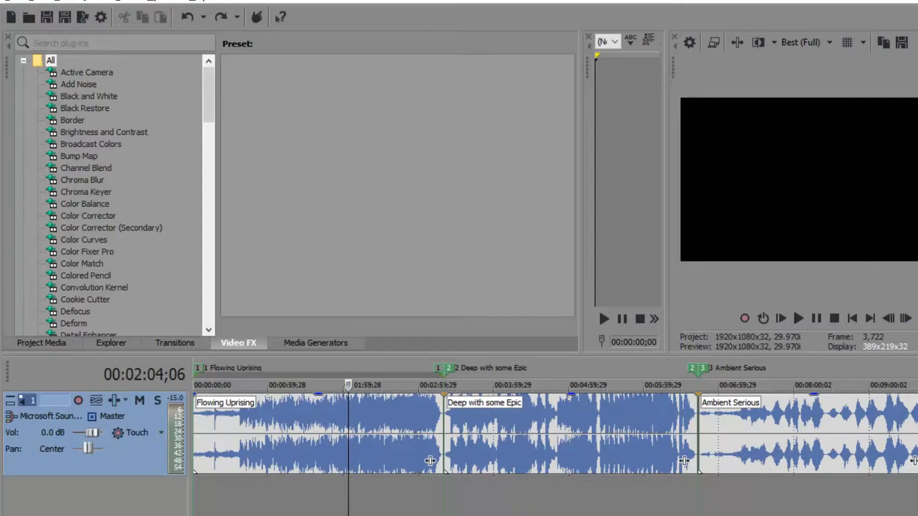
# Set up a Batch Render of the regions as MP3 with only Highest Quality VBR Stereo Audio, and cancel without rendering
pyautogui.scroll(-4, 828, 469)
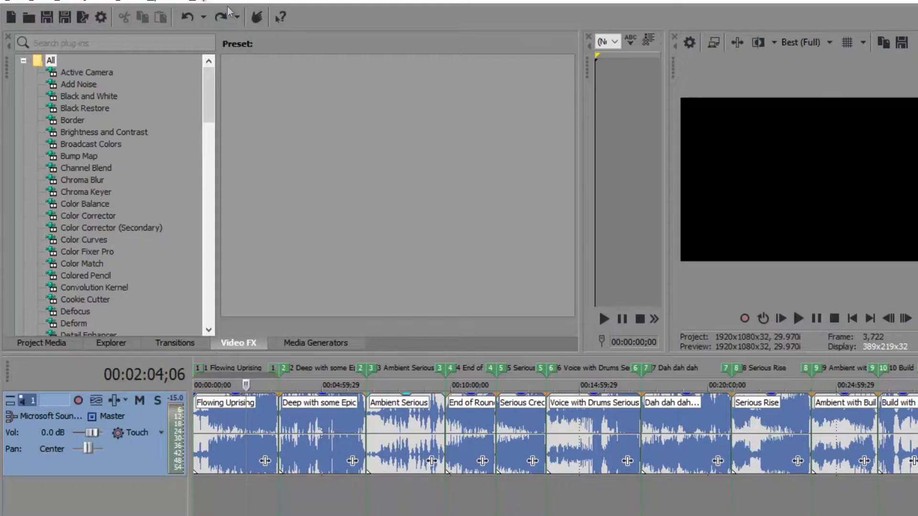
pyautogui.click(131, 1)
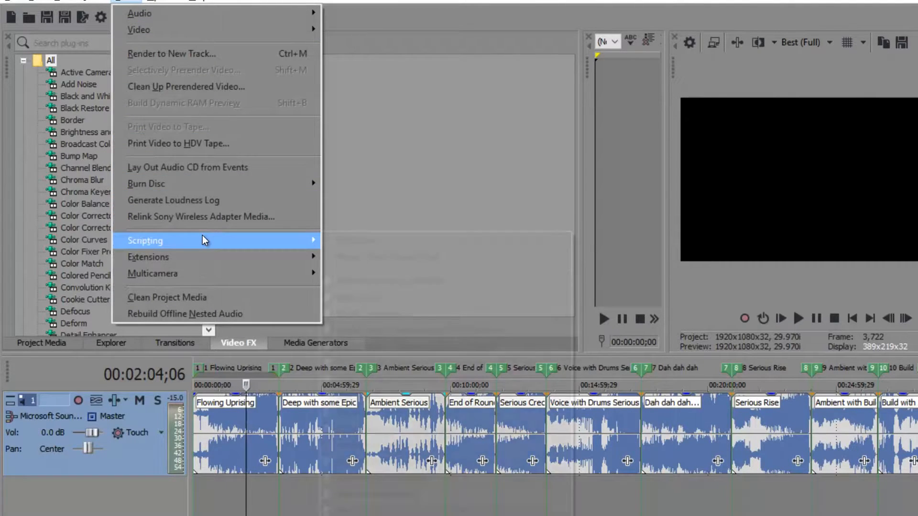
pyautogui.moveTo(202, 239)
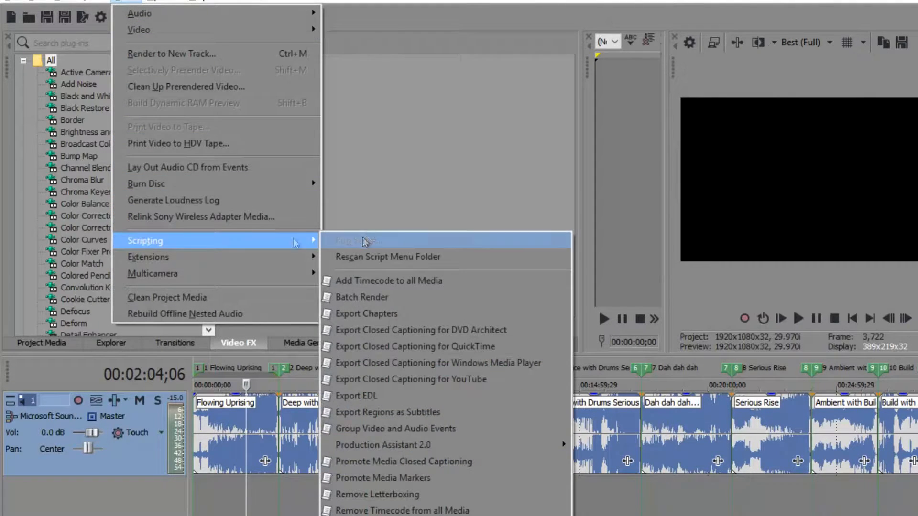
pyautogui.click(386, 297)
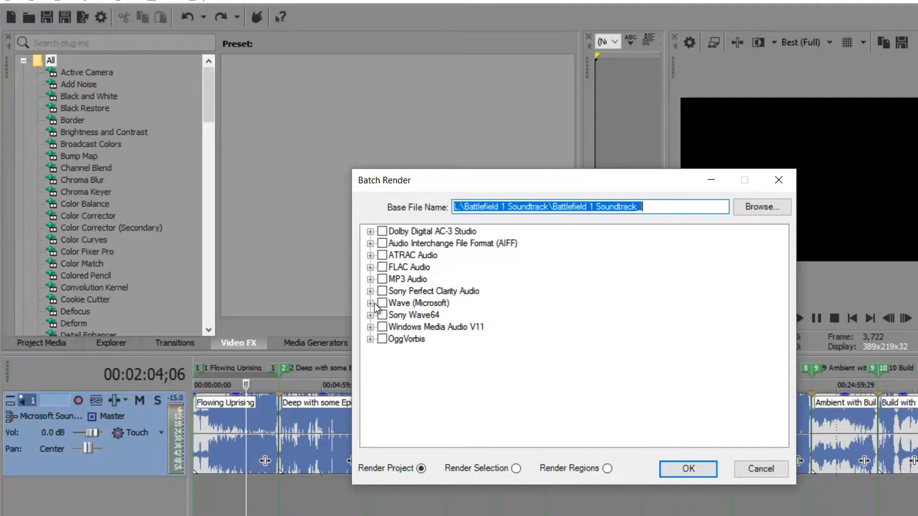
pyautogui.click(387, 280)
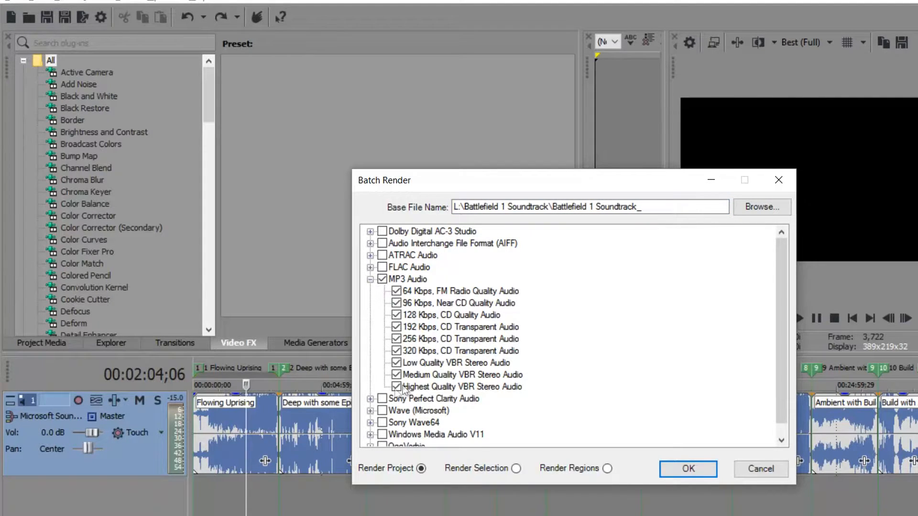
pyautogui.click(403, 388)
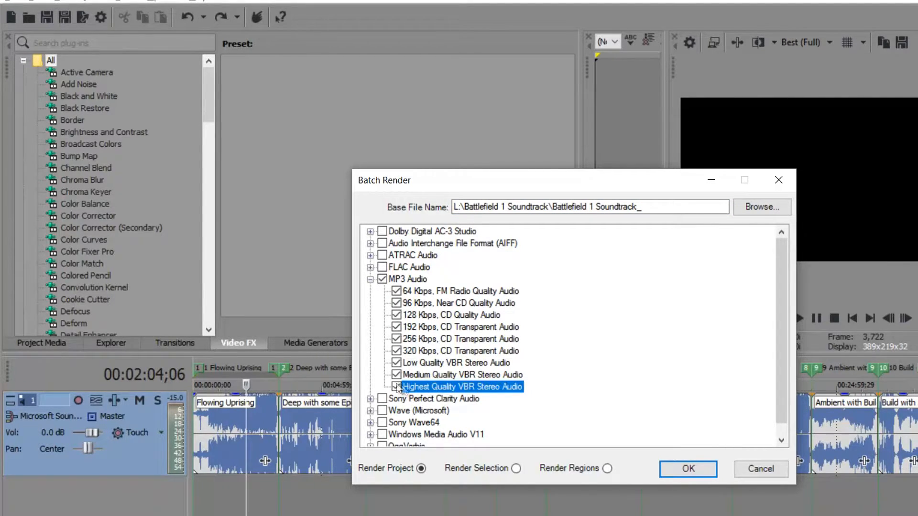
pyautogui.click(382, 279)
pyautogui.click(603, 469)
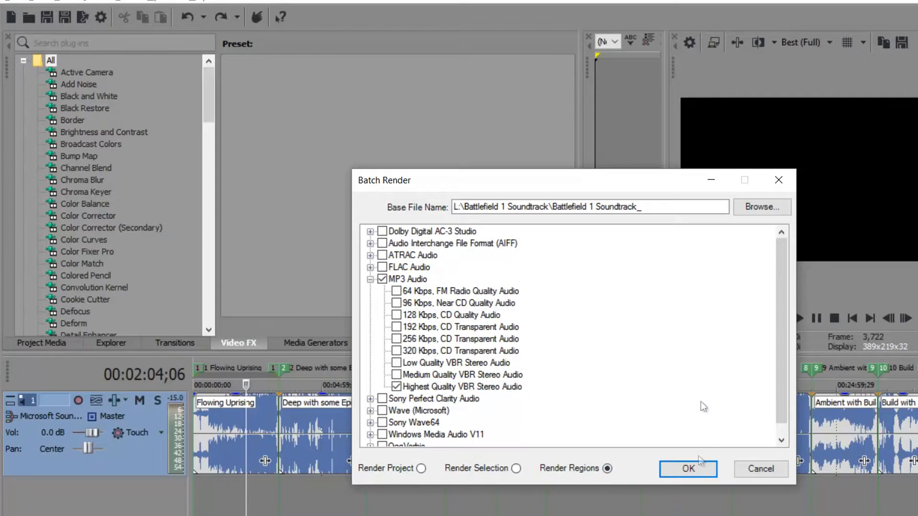
pyautogui.click(786, 469)
# Switch to File Explorer and look over the rendered track files in the Battlefield 1 Soundtrack folder
pyautogui.hotkey('alt', 'Tab')
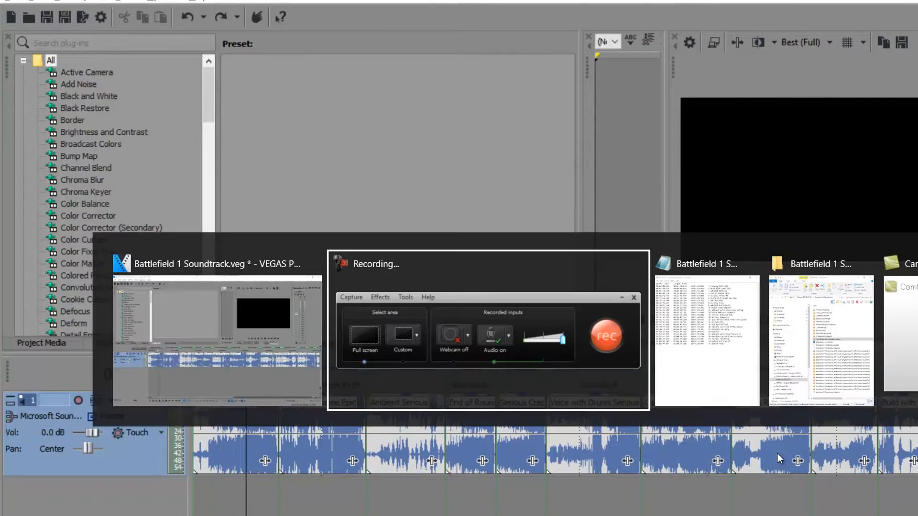
pyautogui.hotkey('alt', 'Tab')
pyautogui.hotkey('alt', 'Tab')
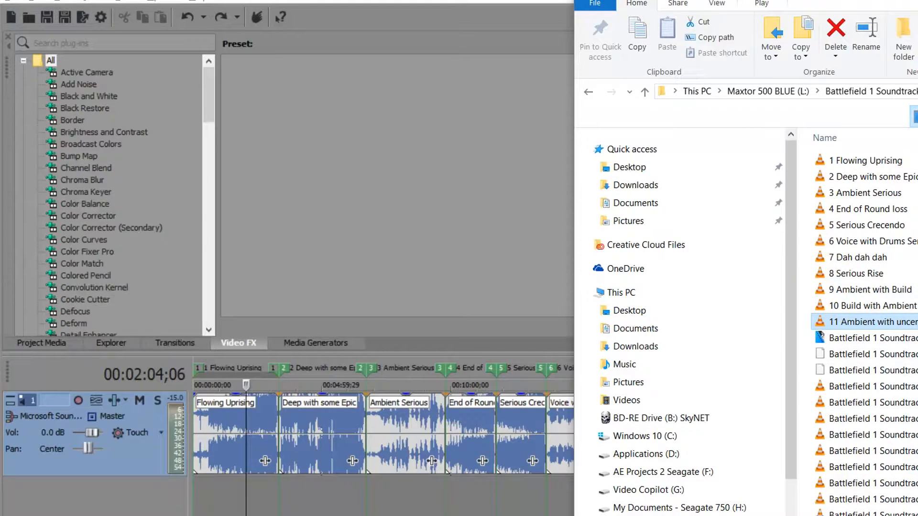
pyautogui.hscroll(1, 857, 325)
pyautogui.hscroll(-1, 858, 325)
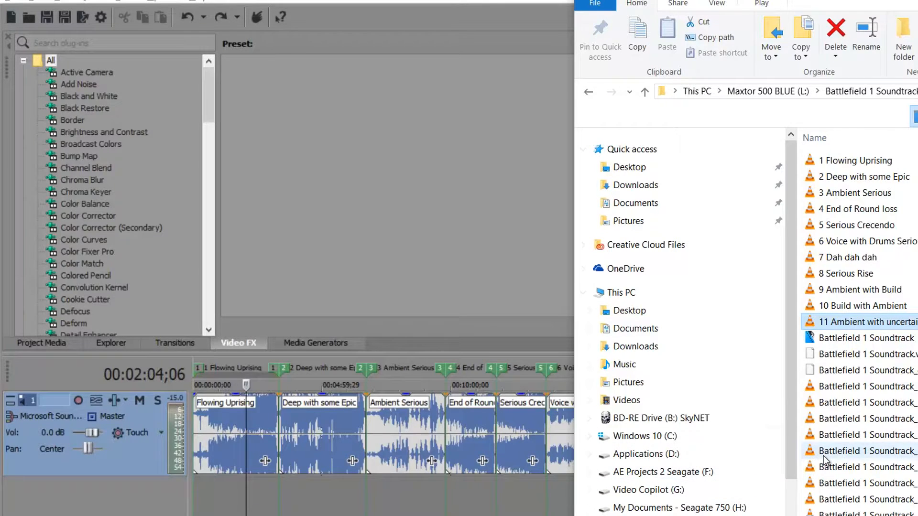
# Return to VEGAS Pro and export the regions as subtitles to a Vegas Region List (*.txt) named Battlefield 1 Soundtrack-Regions
pyautogui.click(238, 34)
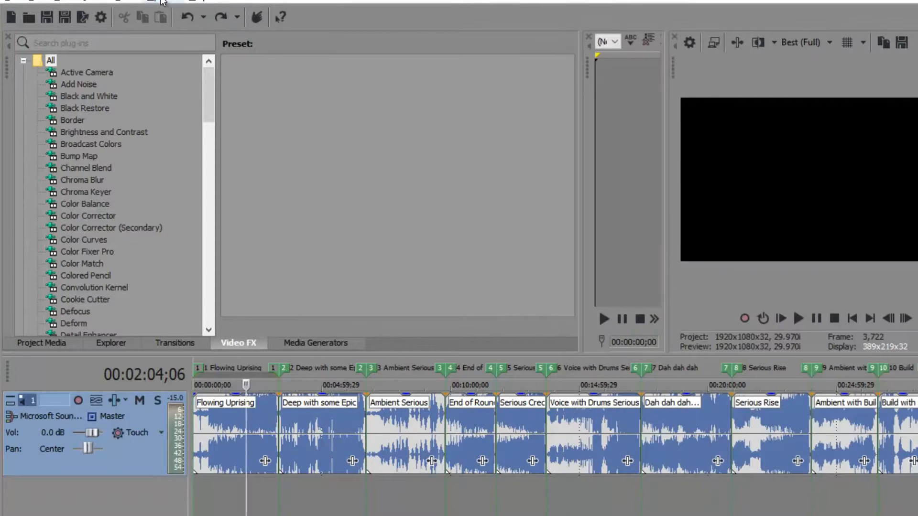
pyautogui.click(120, 4)
pyautogui.moveTo(181, 244)
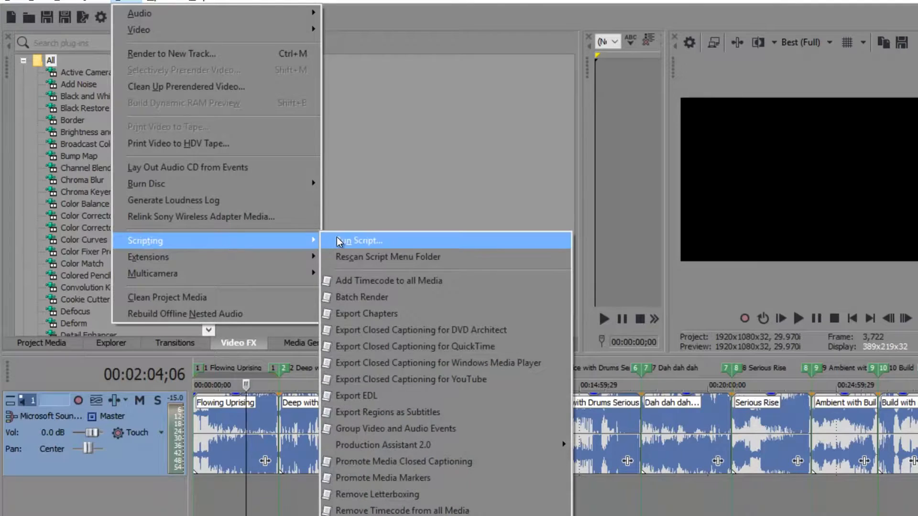
pyautogui.click(457, 411)
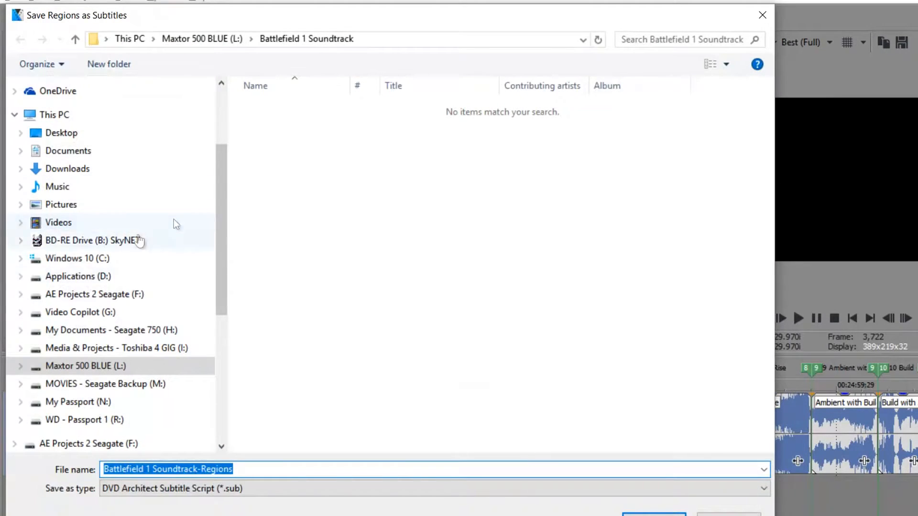
pyautogui.click(171, 491)
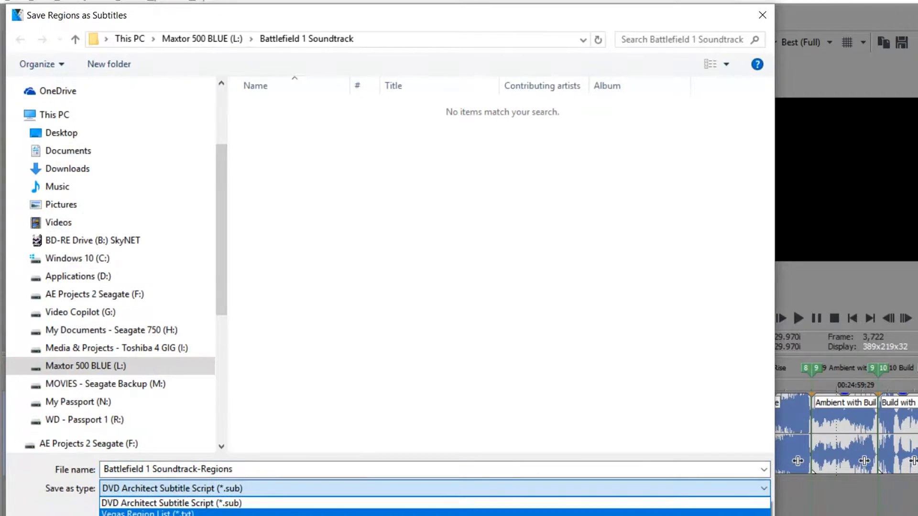
pyautogui.click(464, 514)
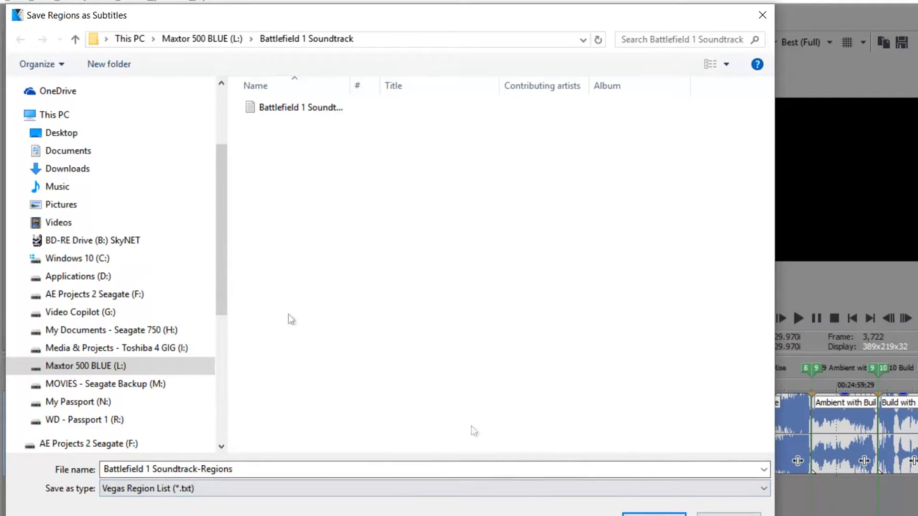
pyautogui.press('Return')
# Bring up the exported region list in Notepad beside the Battlefield 1 Soundtrack folder in File Explorer
pyautogui.hotkey('alt', 'Tab')
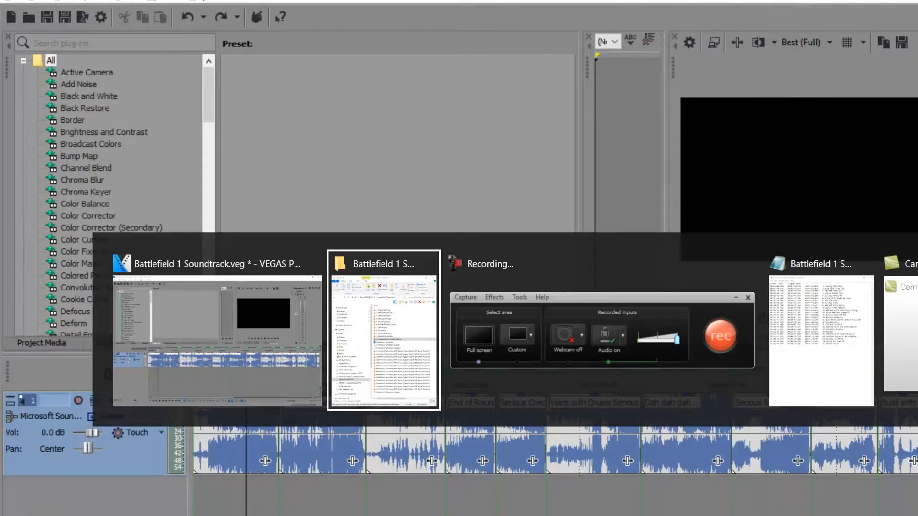
pyautogui.hotkey('alt', 'Tab')
pyautogui.hotkey('alt', 'Tab')
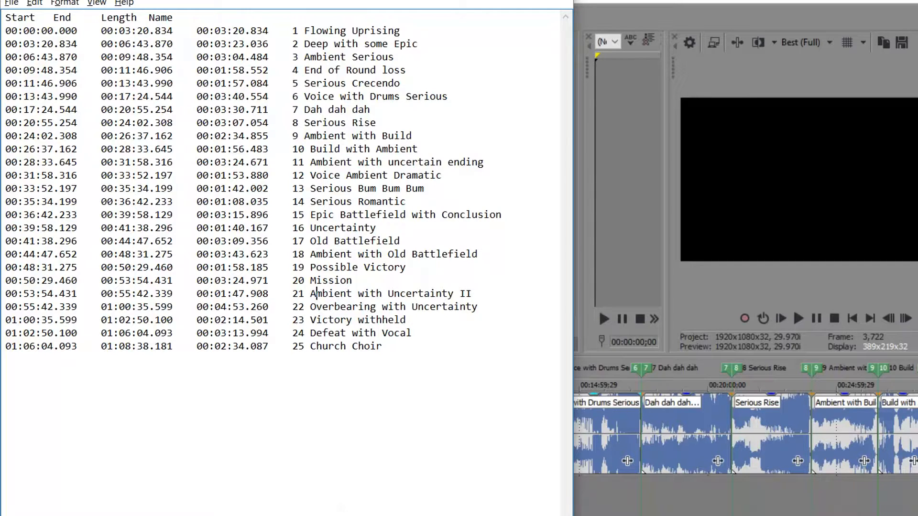
pyautogui.hotkey('alt', 'Tab')
pyautogui.hotkey('alt', 'Tab')
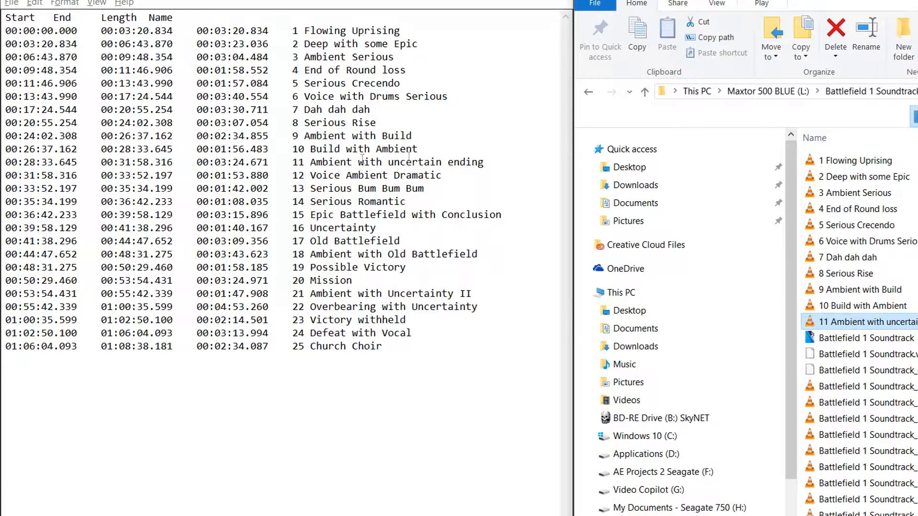
# Copy the name 12 Voice Ambient Dramatic from the region list and rename the first unnamed Battlefield 1 Soundtrack audio file with it
pyautogui.moveTo(294, 175); pyautogui.dragTo(453, 176)
pyautogui.hotkey('ctrl', 'c')
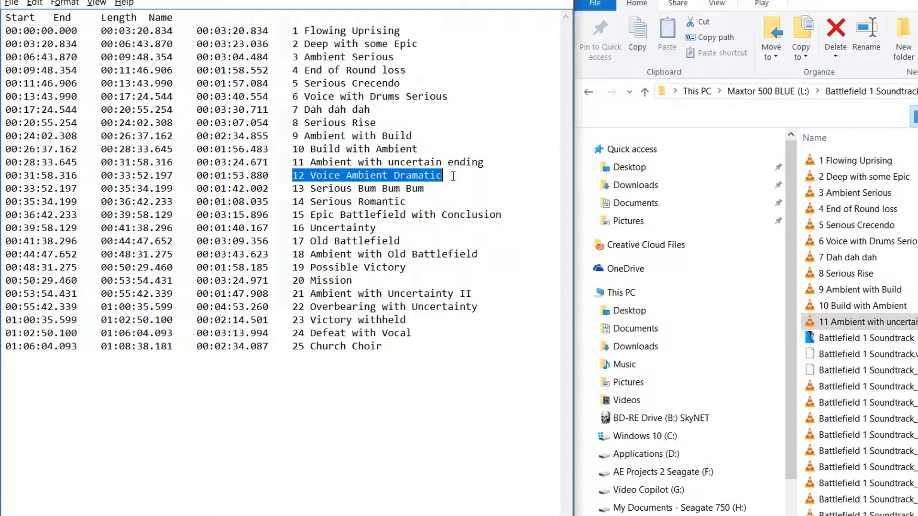
pyautogui.click(905, 387)
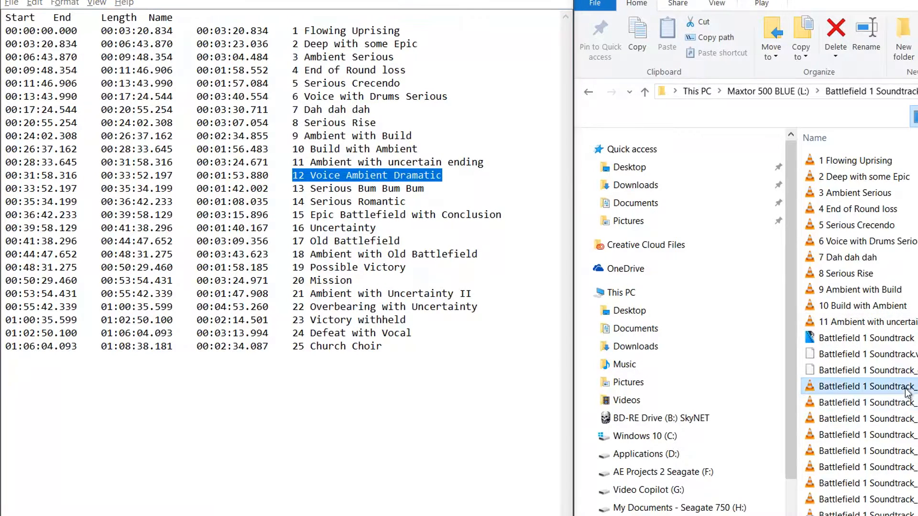
pyautogui.press('F2')
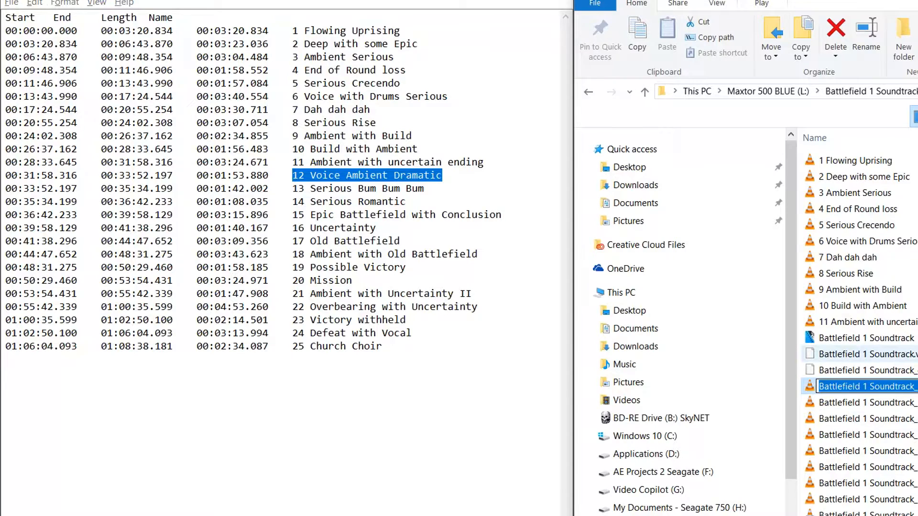
pyautogui.hotkey('ctrl', 'v')
pyautogui.press('Return')
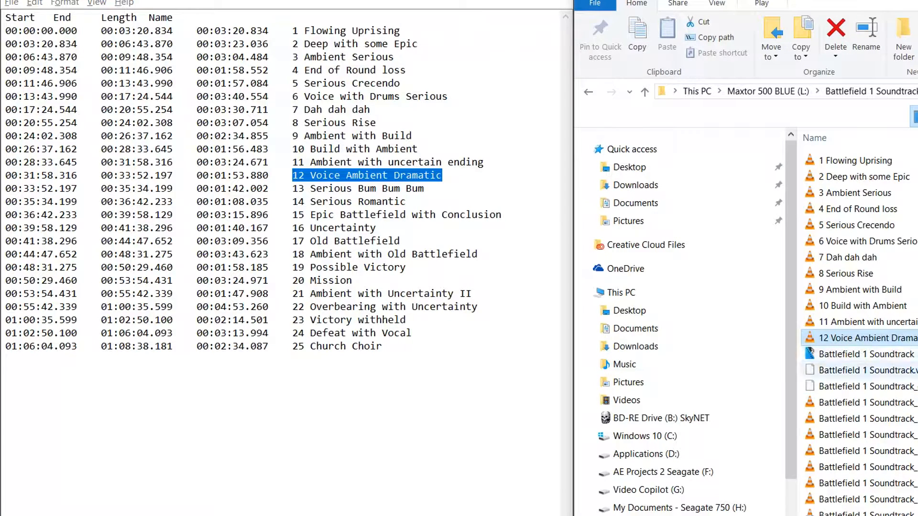
# Copy the name 13 Serious Bum Bum Bum from the region list and rename the first unnamed Battlefield 1 Soundtrack audio file with it
pyautogui.click(905, 403)
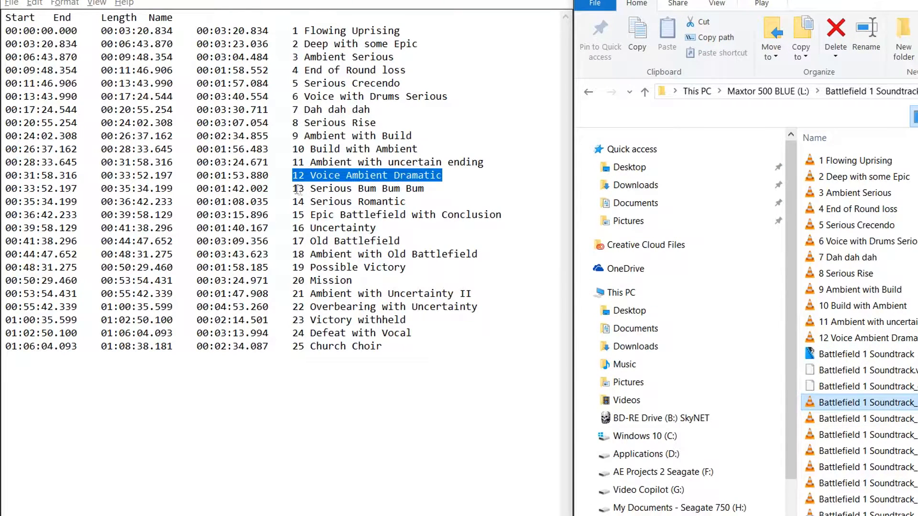
pyautogui.moveTo(293, 189); pyautogui.dragTo(422, 191)
pyautogui.hotkey('ctrl', 'c')
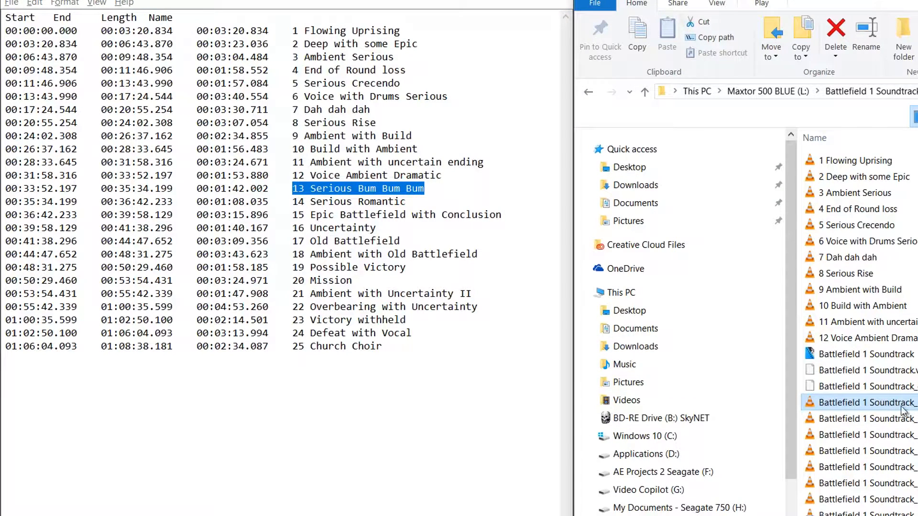
pyautogui.press('F2')
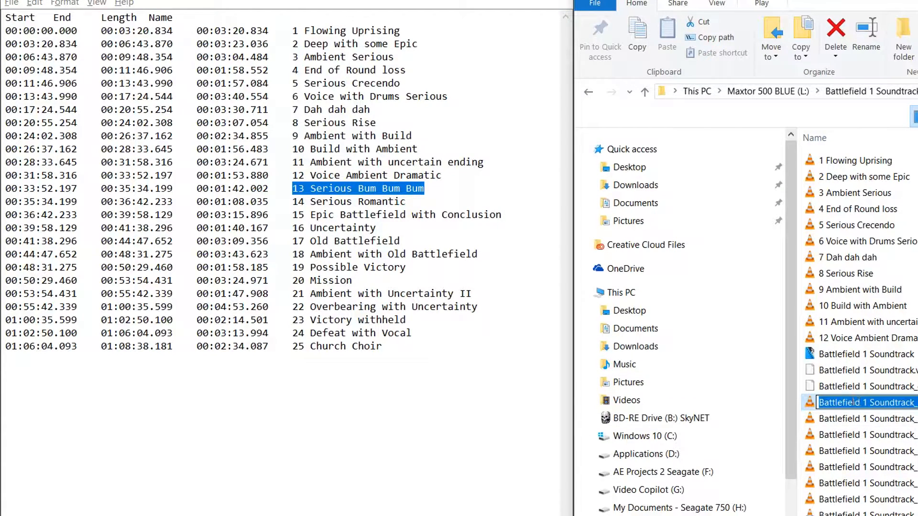
pyautogui.hotkey('ctrl', 'v')
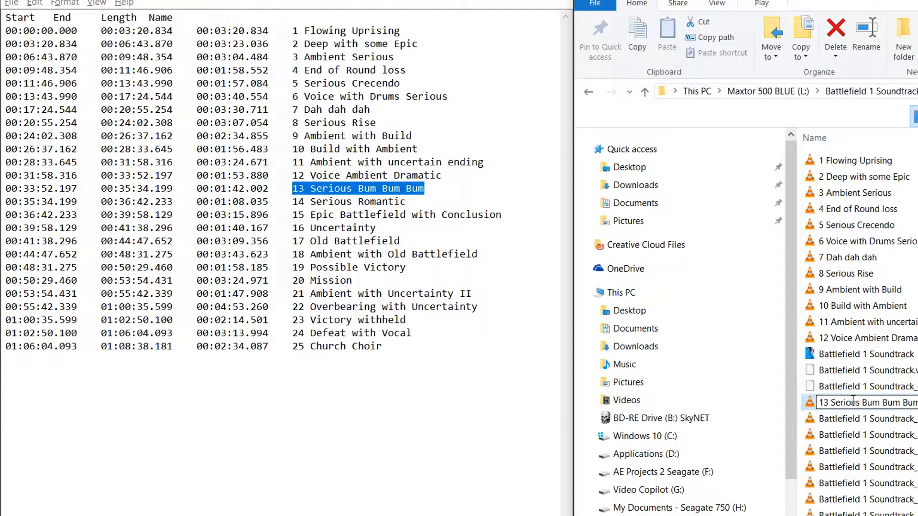
pyautogui.press('Return')
# Copy 14 Serious Romantic from the region list and apply it as the name of the next unnamed audio file
pyautogui.moveTo(293, 201); pyautogui.dragTo(406, 201)
pyautogui.hotkey('ctrl', 'c')
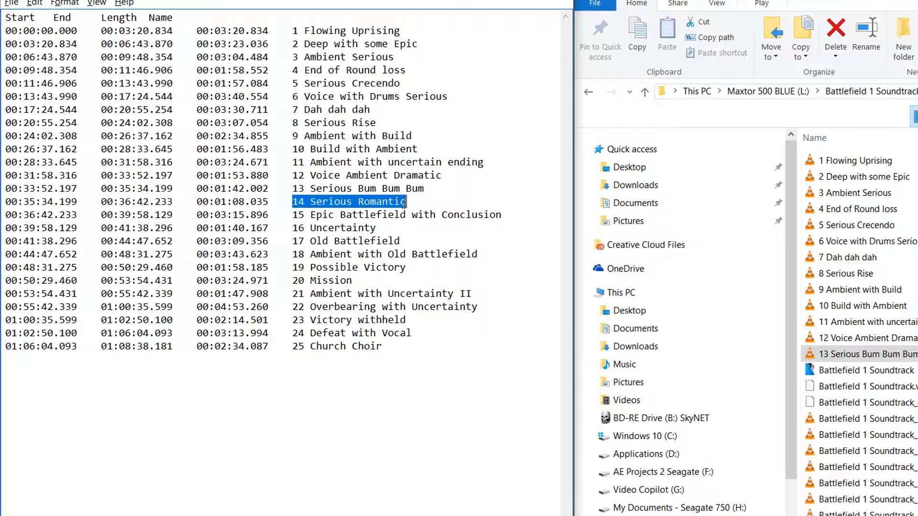
pyautogui.click(856, 419)
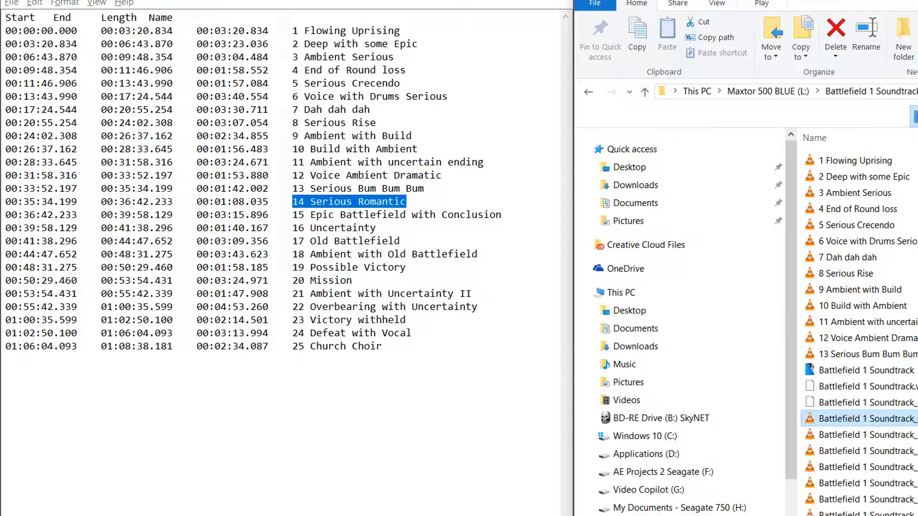
pyautogui.press('F2')
pyautogui.hotkey('ctrl', 'v')
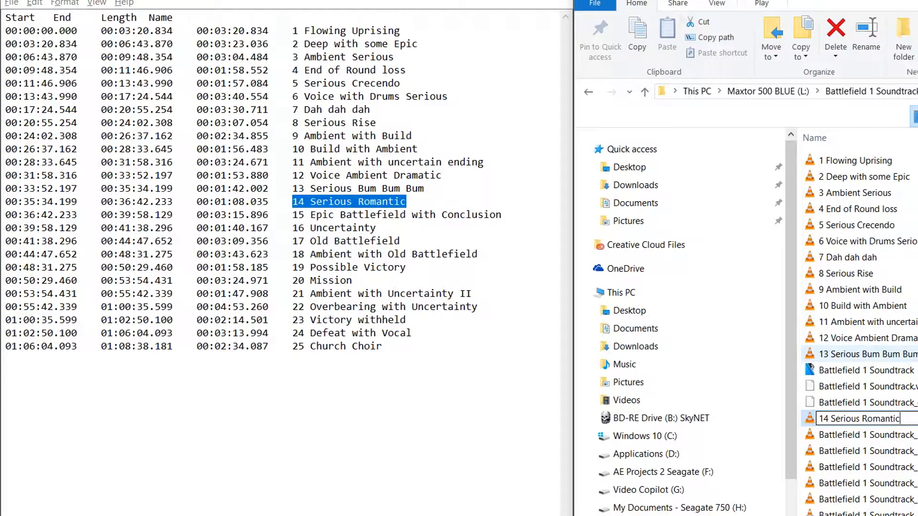
pyautogui.press('Return')
# Rename the next unnamed audio file to 15 Epic Battlefield with Conclusion, taking the name from the region list
pyautogui.moveTo(293, 215); pyautogui.dragTo(497, 214)
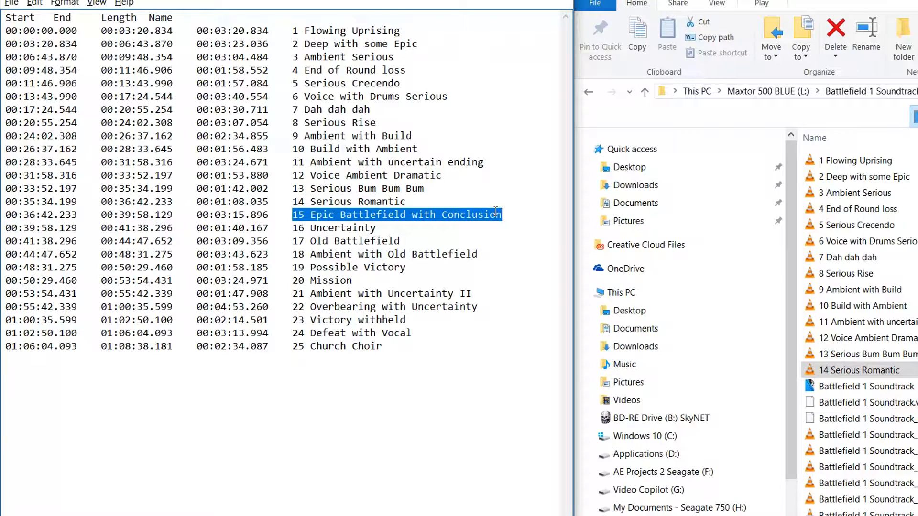
pyautogui.click(860, 434)
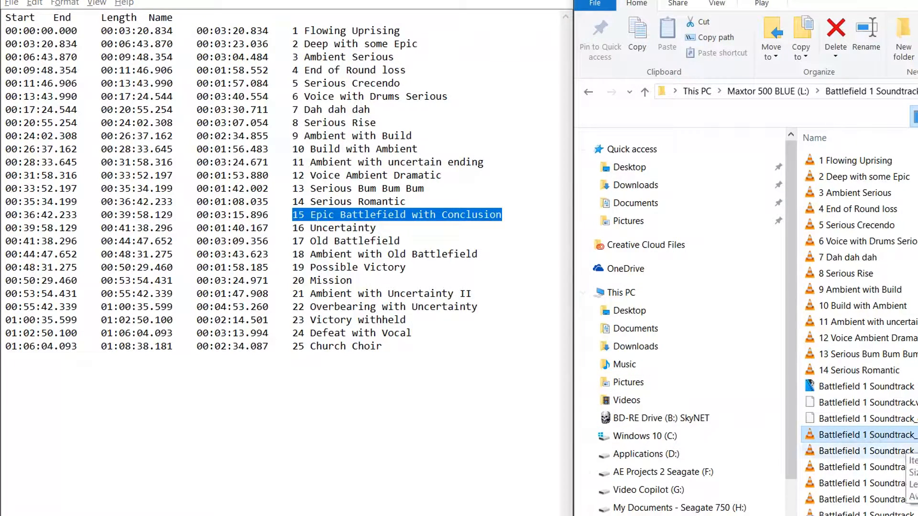
pyautogui.press('F2')
pyautogui.write('15 Epic Battlefield with Conclusion')
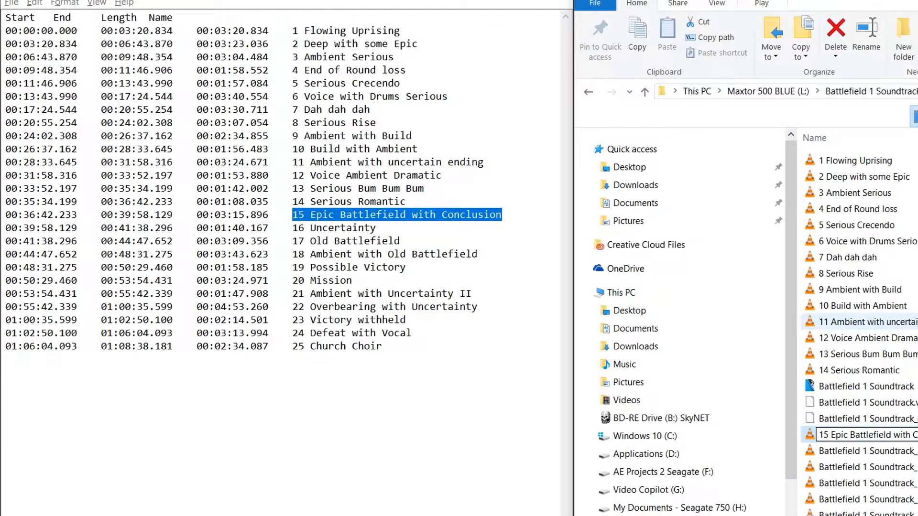
pyautogui.press('Return')
# Take the name 16 Uncertainty from the region list and give it to the next unnamed audio file
pyautogui.click(291, 228)
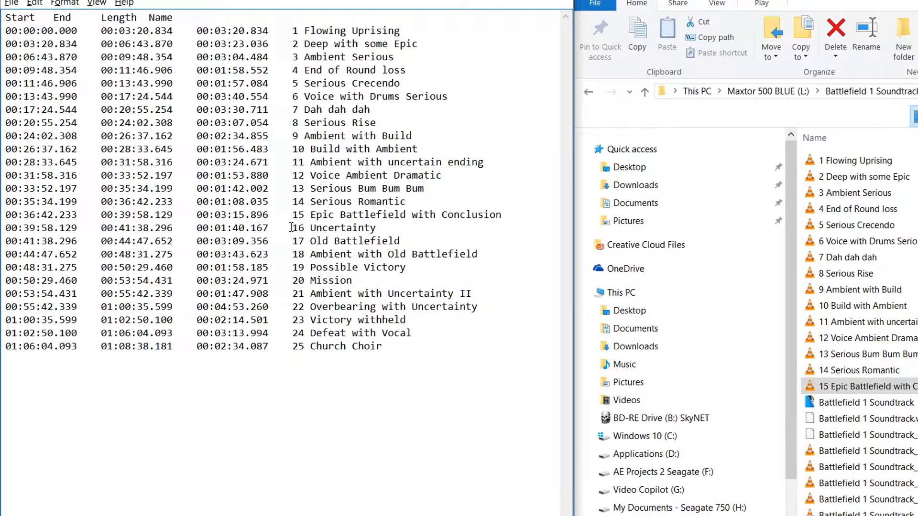
pyautogui.moveTo(294, 228); pyautogui.dragTo(373, 225)
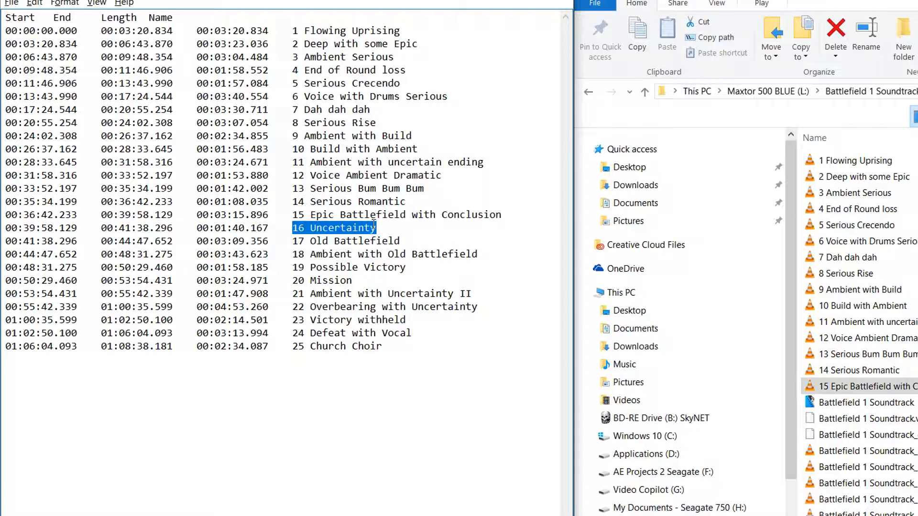
pyautogui.click(865, 450)
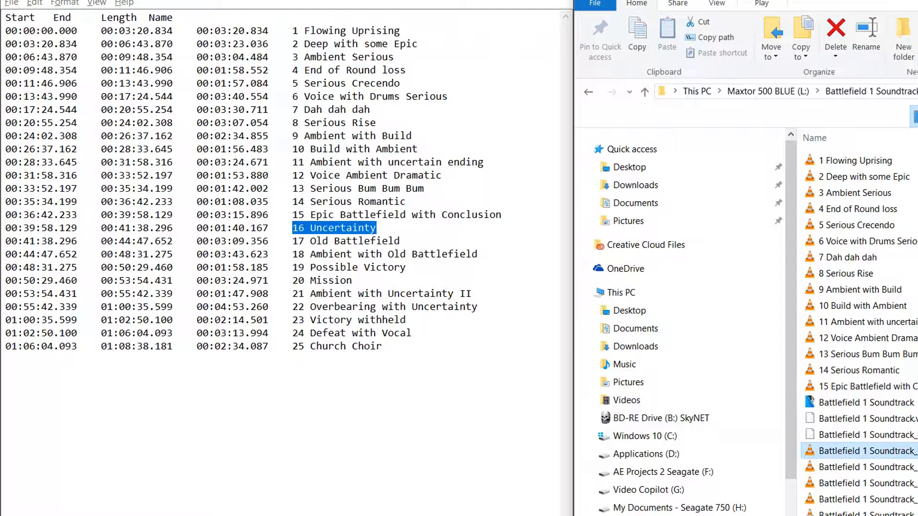
pyautogui.press('F2')
pyautogui.write('16 Uncertainty')
pyautogui.press('Return')
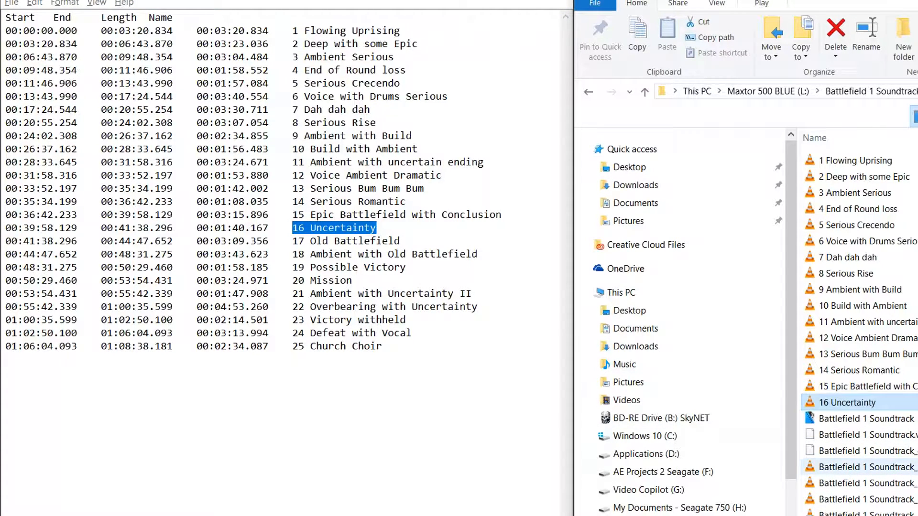
# Copy 17 Old Battlefield from the region list and rename the next unnamed audio file with it
pyautogui.moveTo(293, 243); pyautogui.dragTo(400, 241)
pyautogui.hotkey('ctrl', 'c')
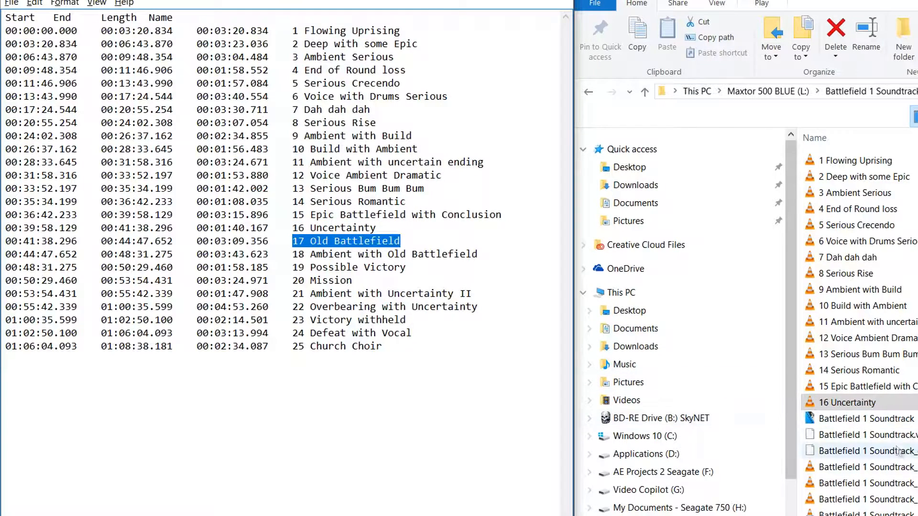
pyautogui.click(860, 467)
pyautogui.press('F2')
pyautogui.hotkey('ctrl', 'v')
pyautogui.press('Return')
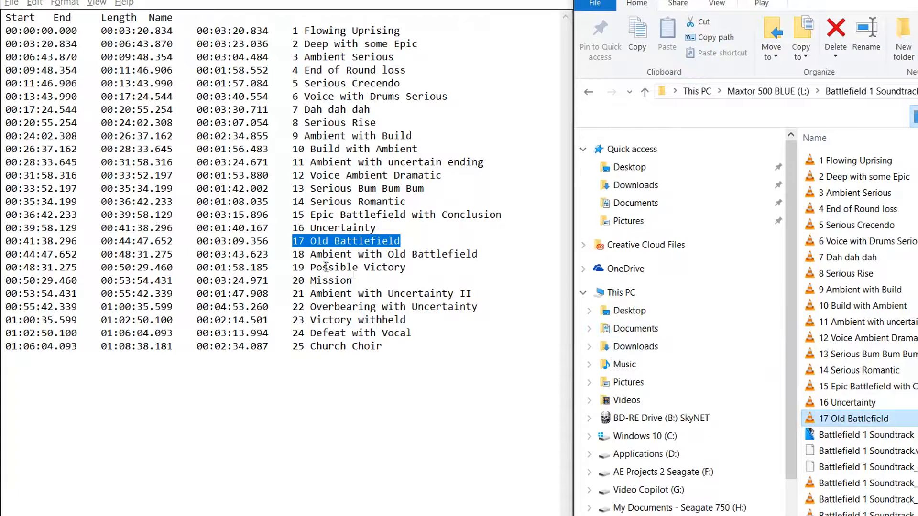
# Rename the next unnamed audio file to 18 Ambient with Old Battlefield, as named in the region list
pyautogui.moveTo(295, 254); pyautogui.dragTo(474, 254)
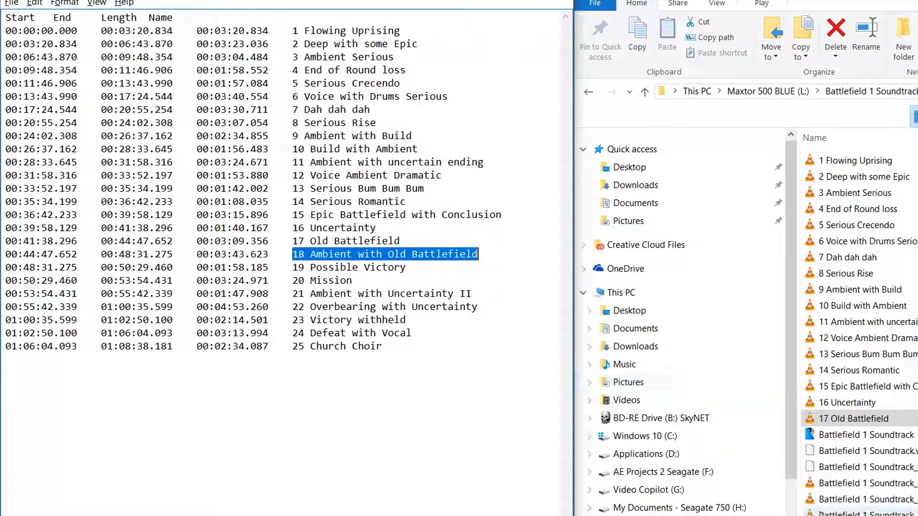
pyautogui.click(826, 484)
pyautogui.press('F2')
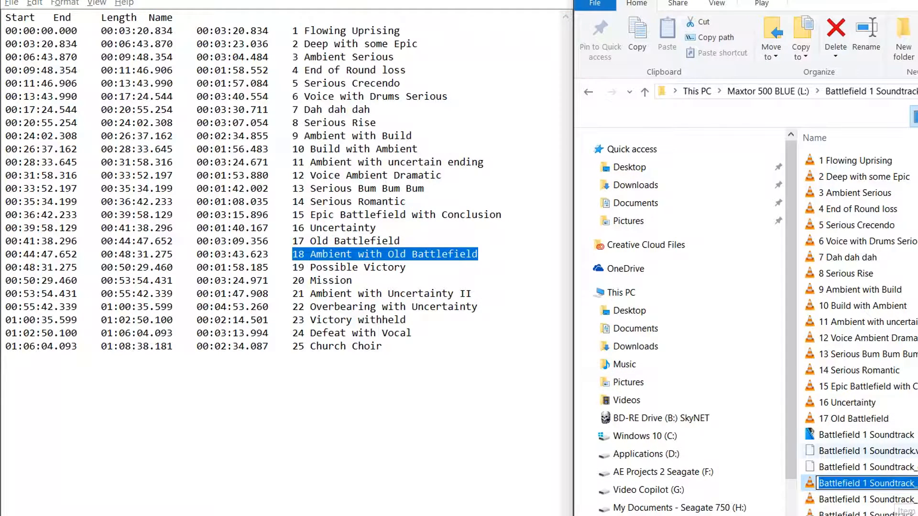
pyautogui.write('18 Ambient with Old Battlefield')
pyautogui.press('Return')
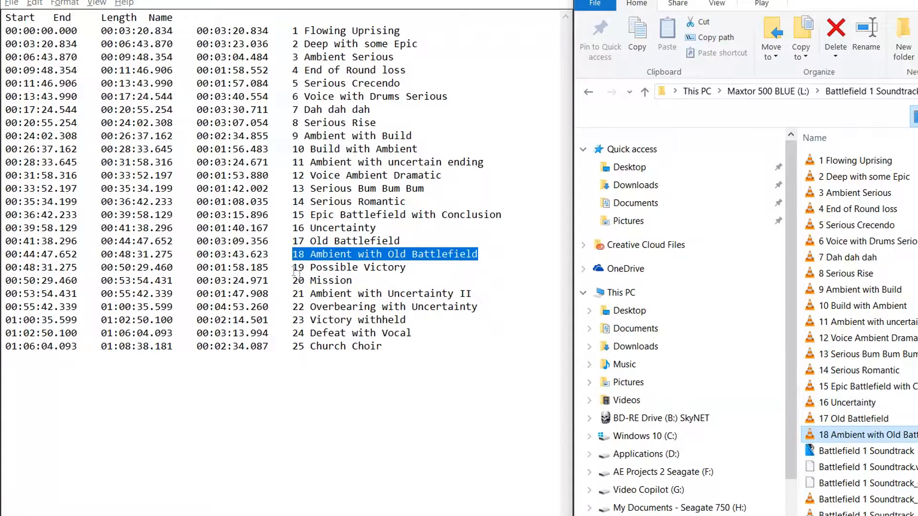
# Take the name 19 Possible Victory from the region list and apply it to the next unnamed audio file
pyautogui.moveTo(294, 267); pyautogui.dragTo(401, 267)
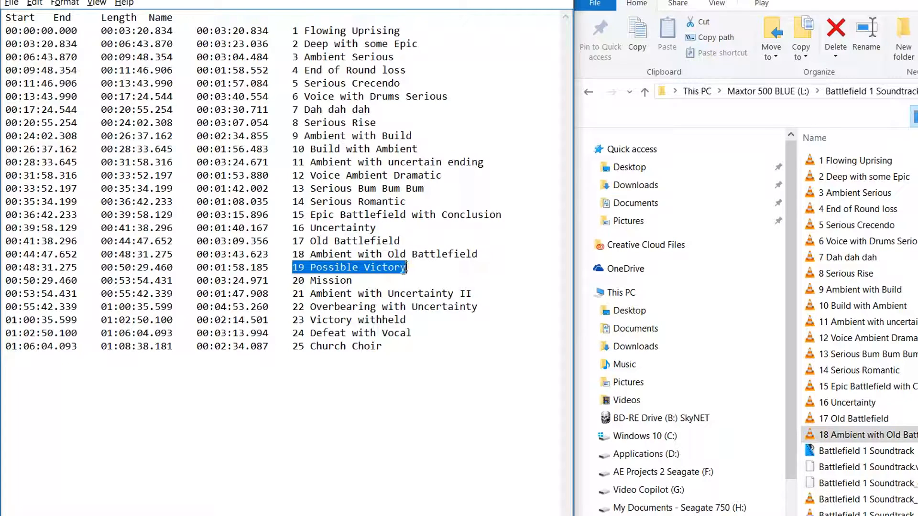
pyautogui.click(860, 499)
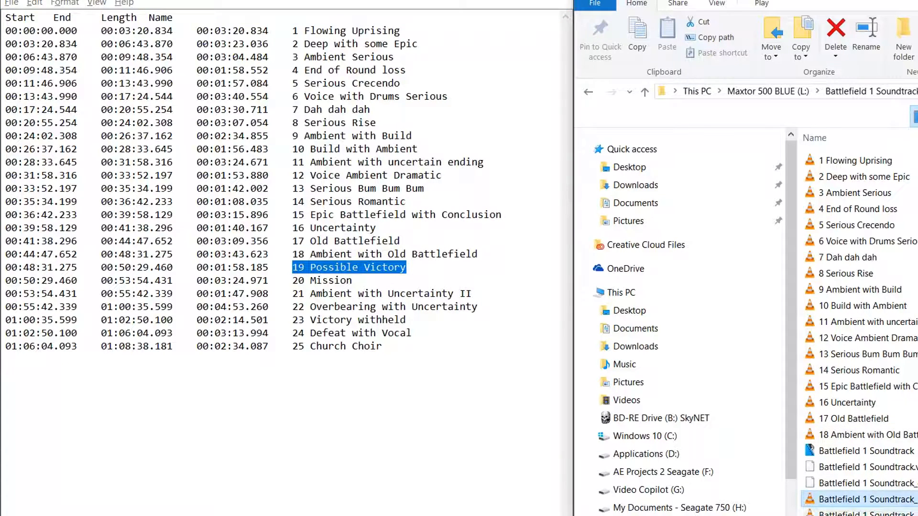
pyautogui.press('F2')
pyautogui.write('19 Possible Victory')
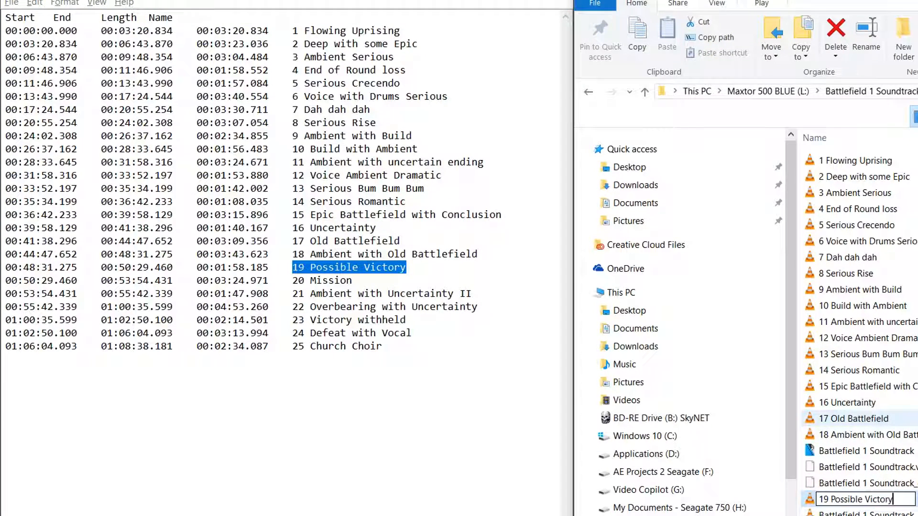
pyautogui.press('Return')
# Copy 20 Mission from the region list and rename the next unnamed audio file with it
pyautogui.moveTo(298, 281); pyautogui.dragTo(354, 280)
pyautogui.hotkey('ctrl', 'c')
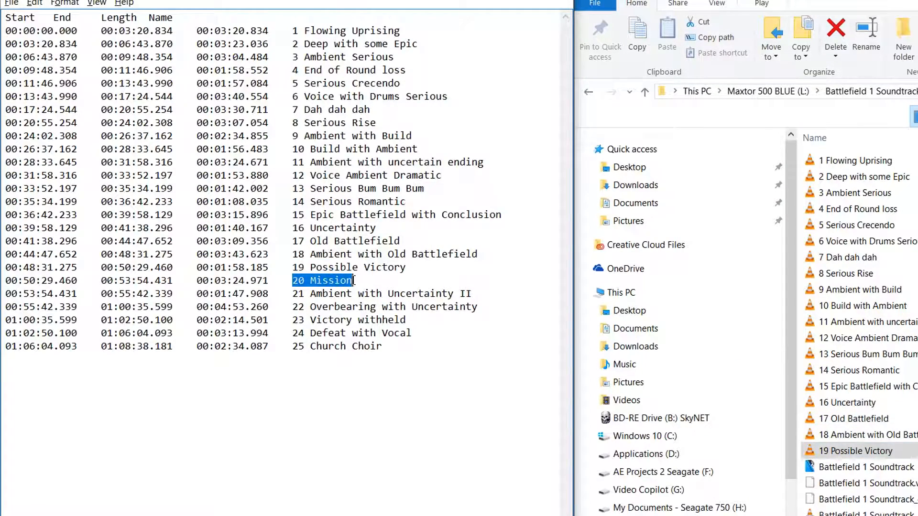
pyautogui.click(875, 514)
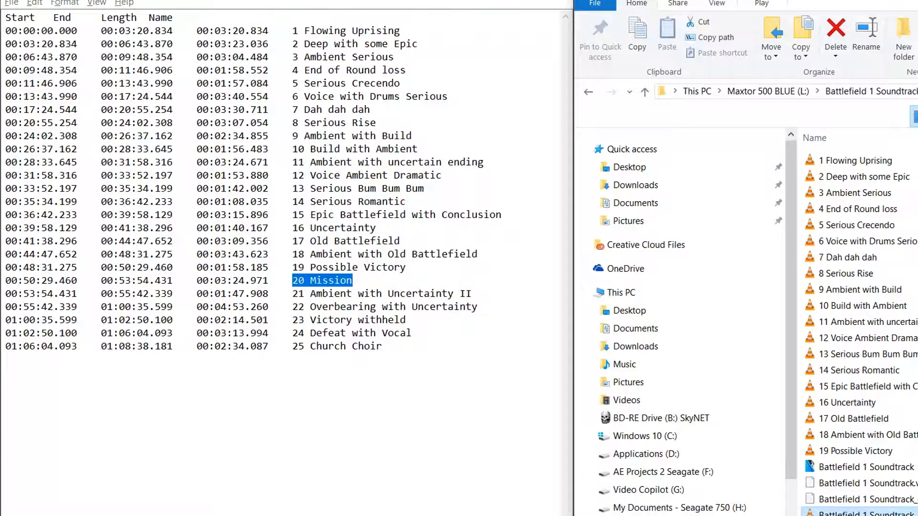
pyautogui.press('F2')
pyautogui.hotkey('ctrl', 'v')
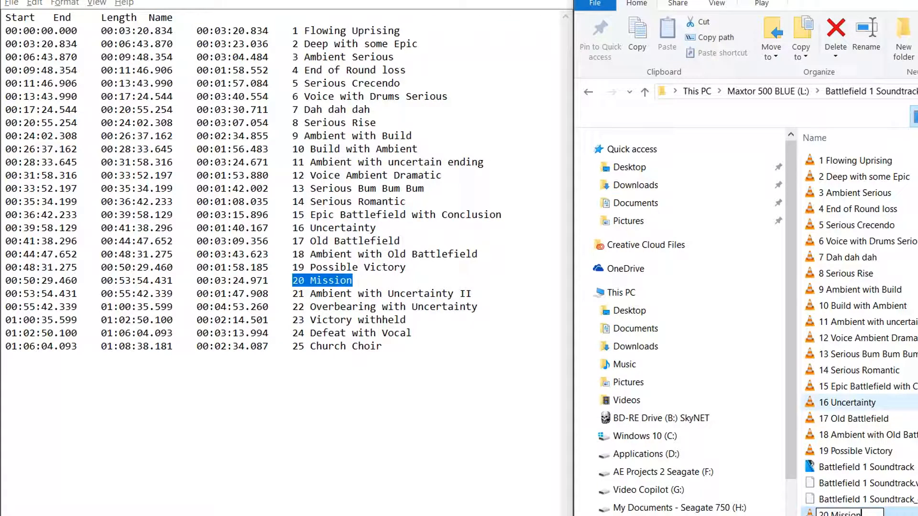
pyautogui.press('Return')
# Rename the next unnamed audio file to 21 Ambient with Uncertainty II, using the name from the region list
pyautogui.moveTo(293, 294); pyautogui.dragTo(472, 293)
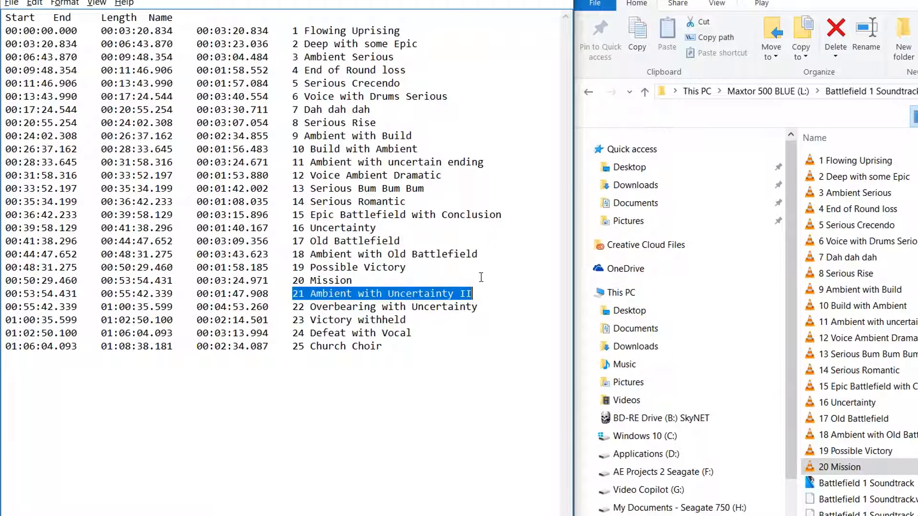
pyautogui.click(860, 515)
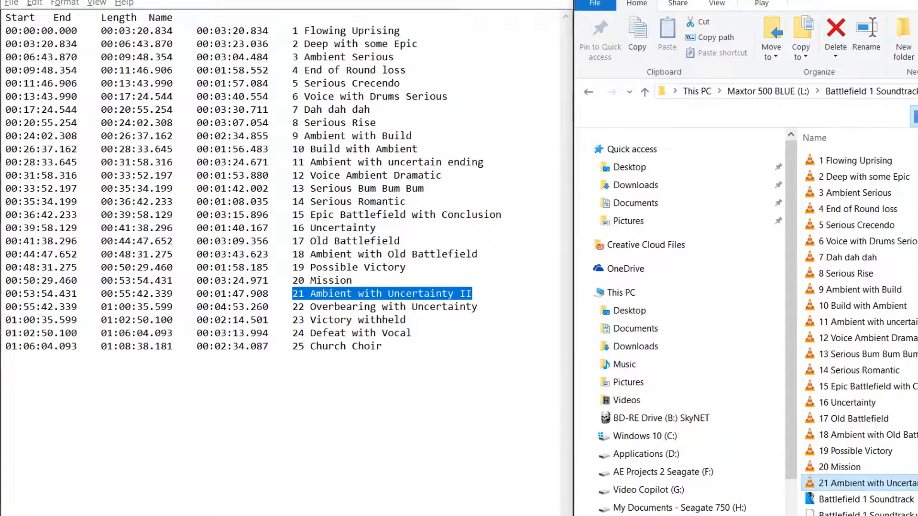
pyautogui.hotkey('alt', 'Tab')
pyautogui.hotkey('alt', 'Tab')
pyautogui.hotkey('alt', 'Tab')
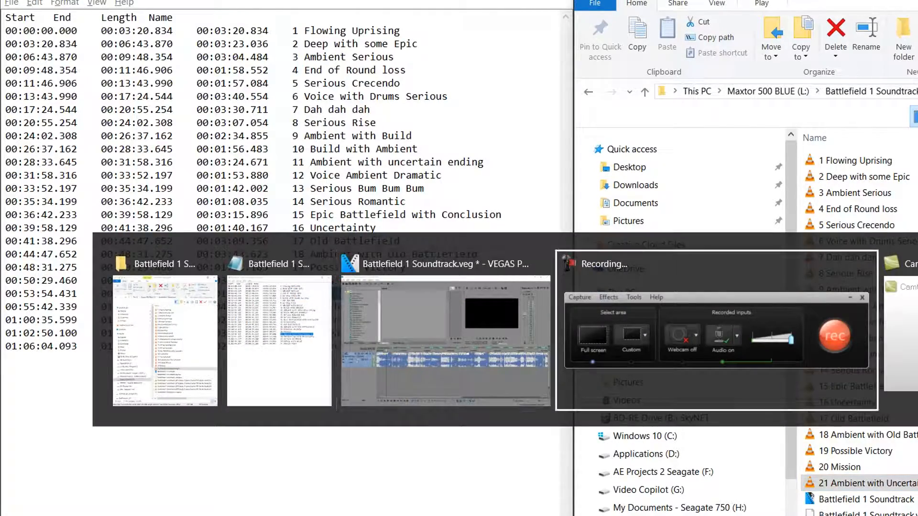